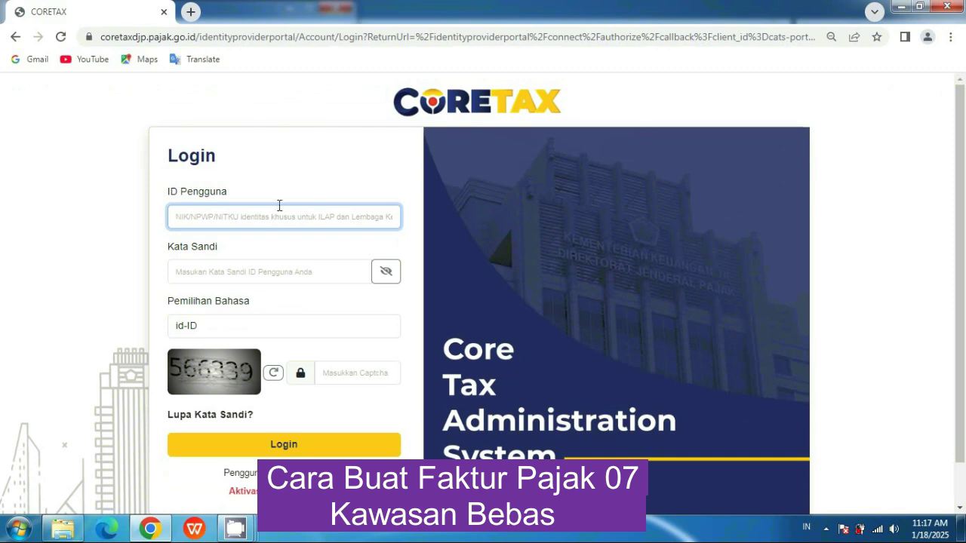
Log in to Coretax with the saved user ID, the account password and the captcha code
type("617")
key("Down")
key("Return")
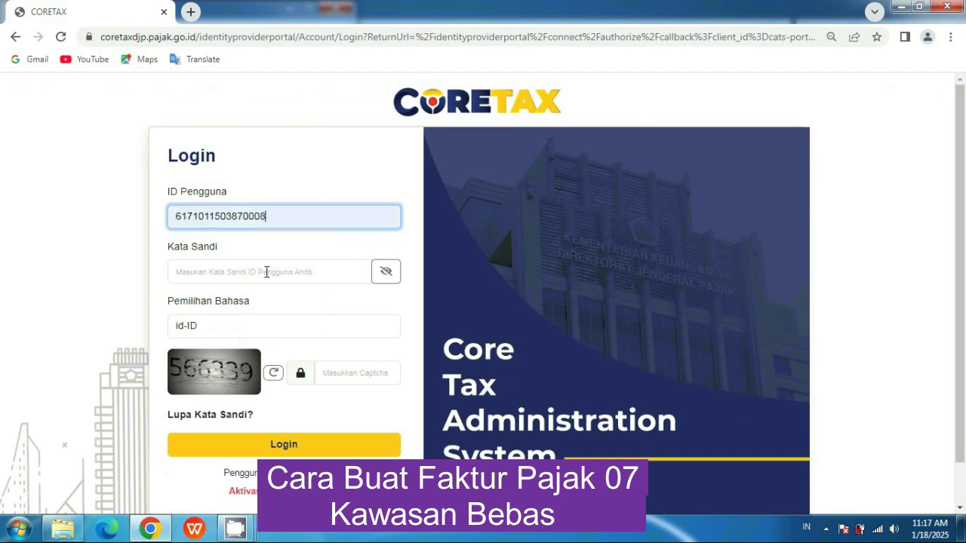
left_click(267, 272)
type("********")
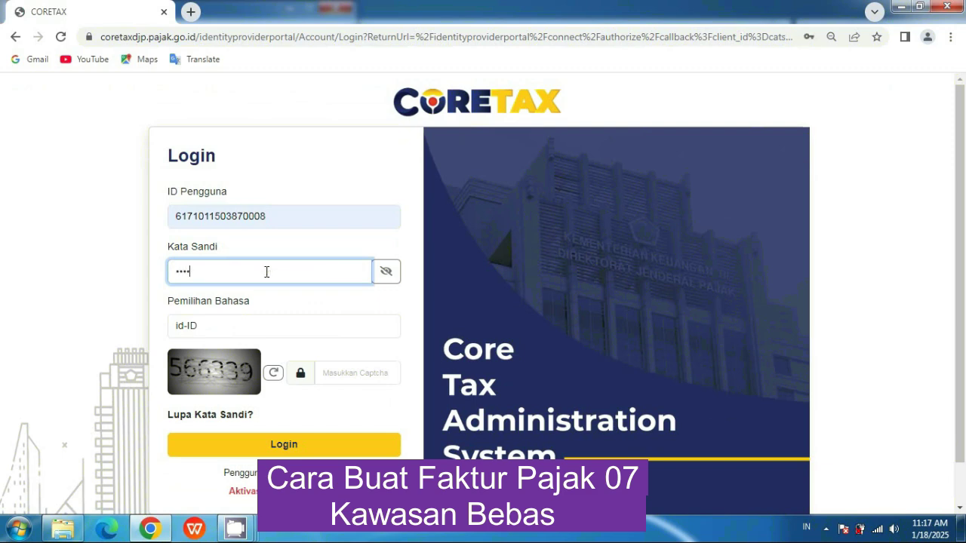
left_click(339, 373)
type("566339")
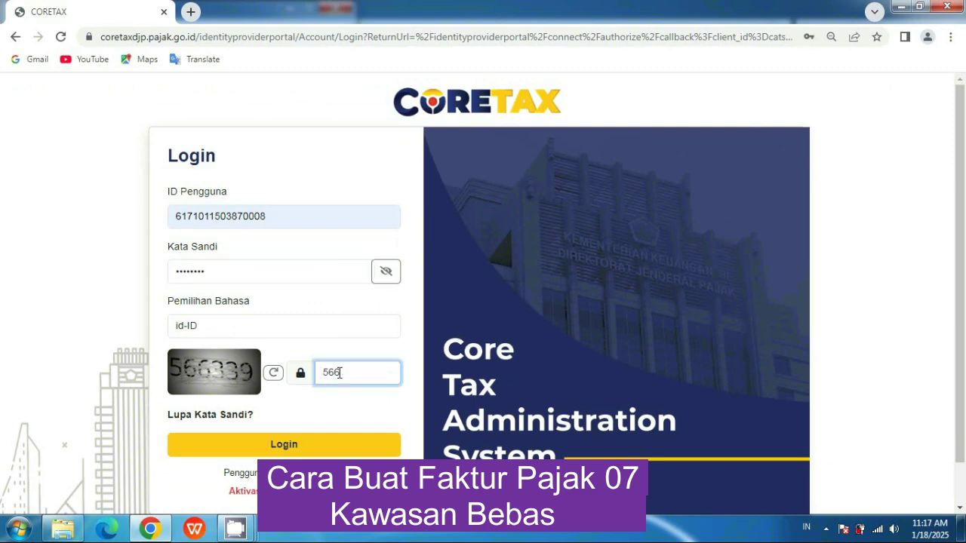
left_click(296, 452)
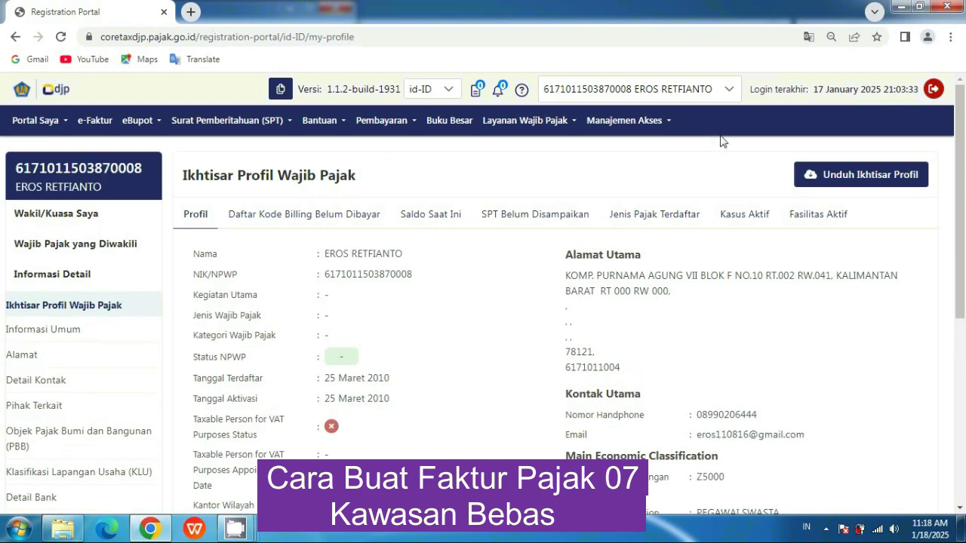
Switch the session to act for the represented company taxpayer
left_click(729, 89)
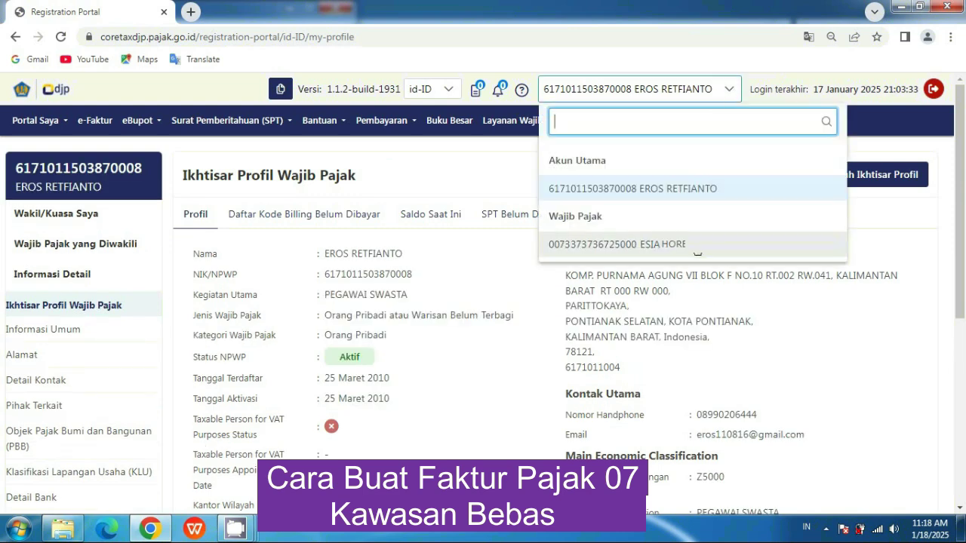
left_click(719, 255)
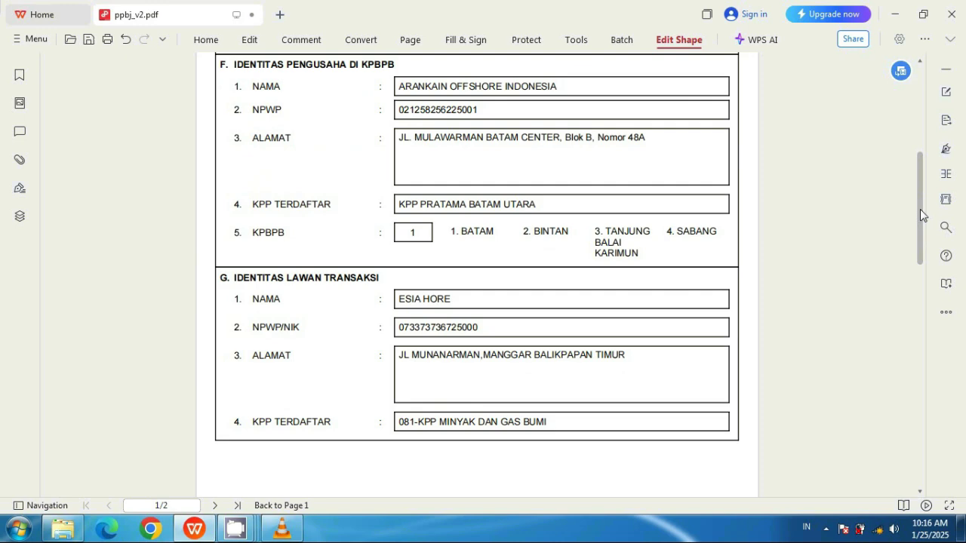
left_click_drag(919, 215, 741, 79)
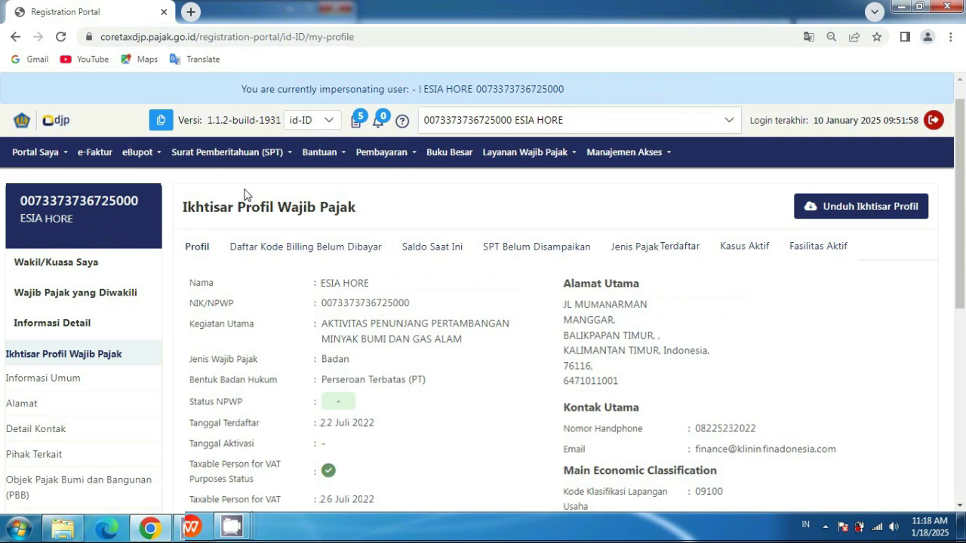
Go to e-Faktur's Pajak Keluaran list, refresh it, and start a new output-tax invoice
left_click(94, 155)
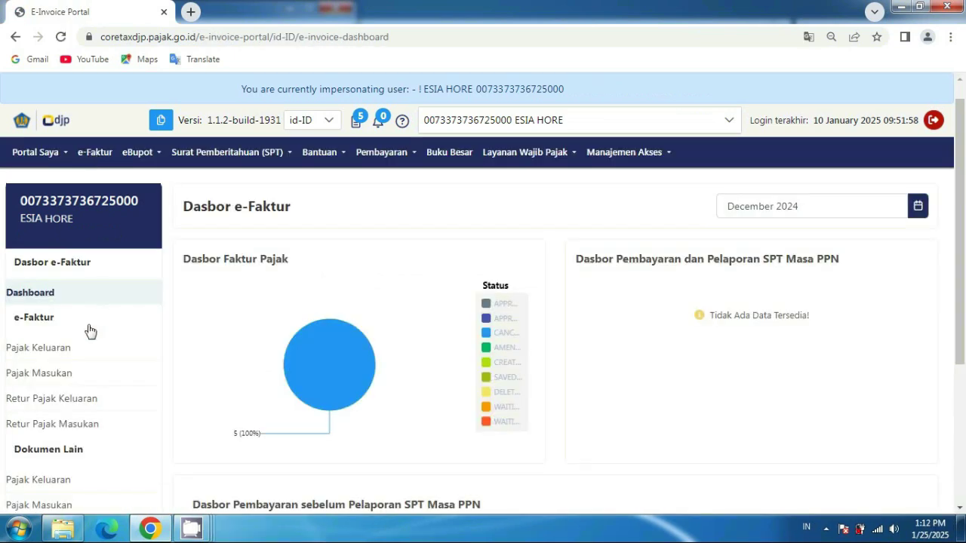
left_click(61, 358)
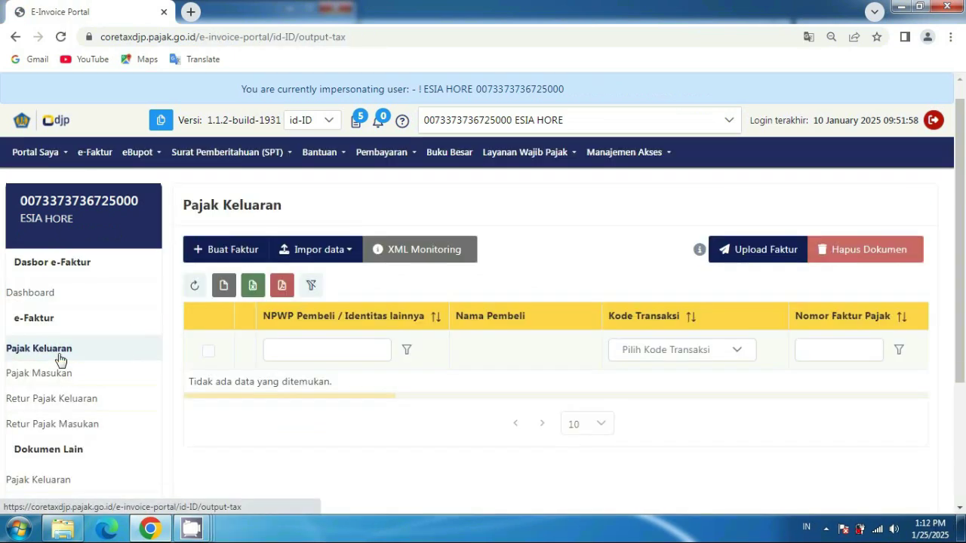
left_click(196, 287)
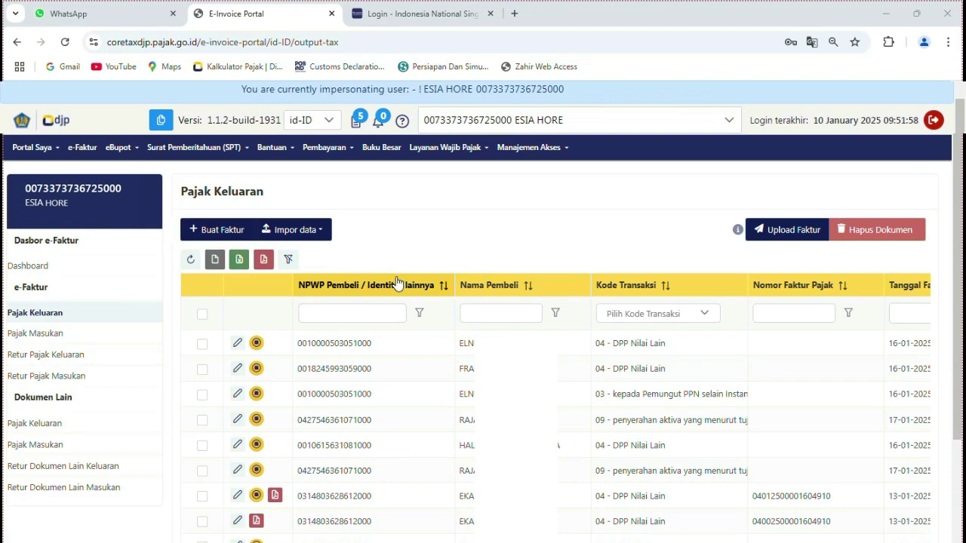
left_click(212, 230)
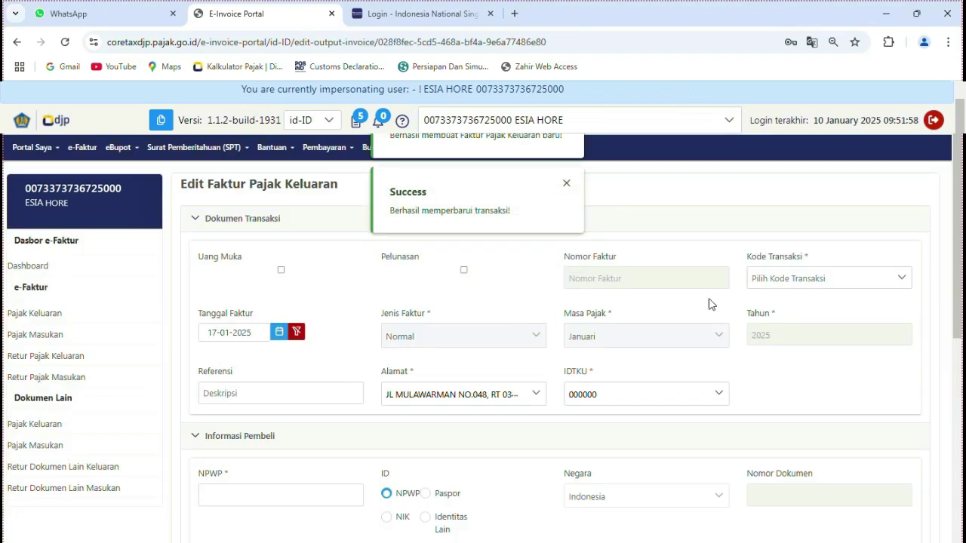
Set the invoice's transaction code to 07 and bring up the PPBJ PDF
left_click(820, 279)
scroll(828, 347, "down", 4)
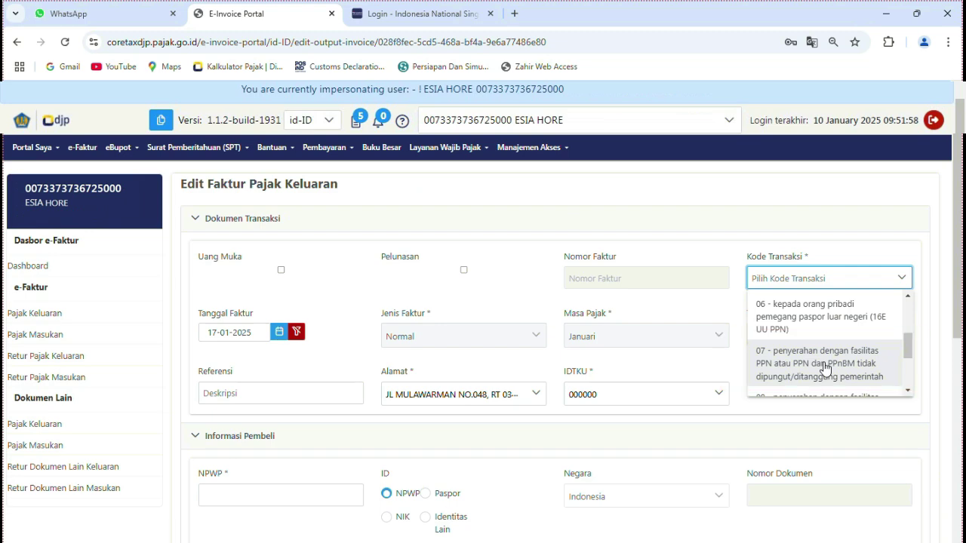
left_click(824, 368)
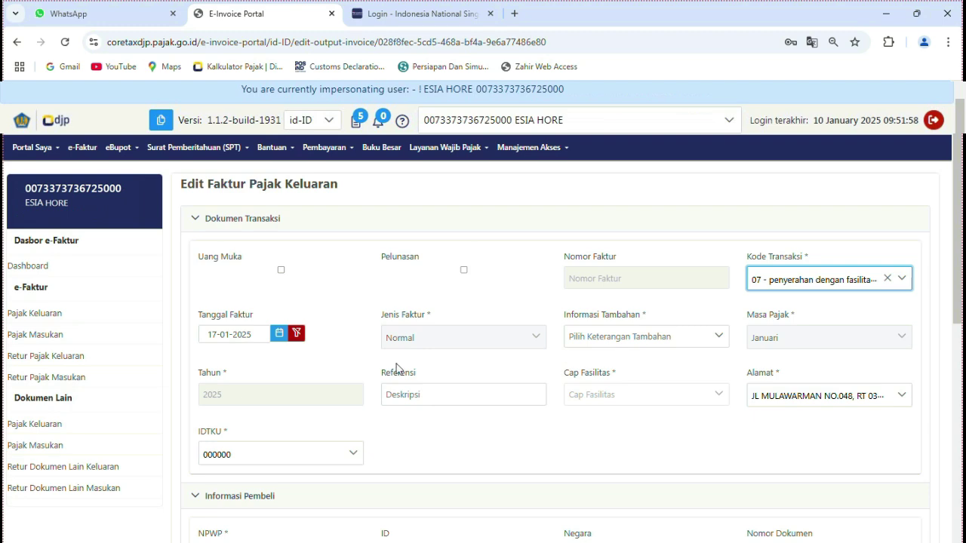
left_click(203, 530)
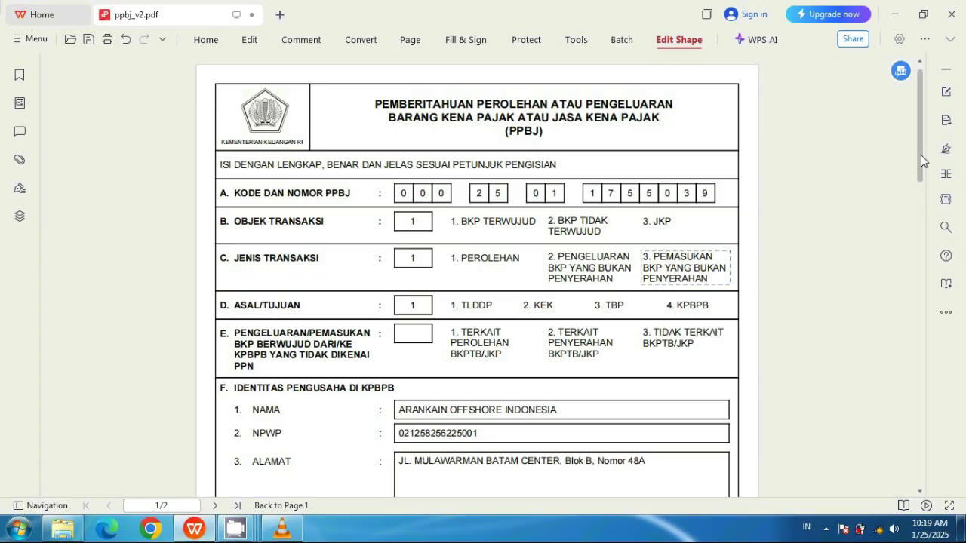
Scroll to section K of the PPBJ and circle the date 15 Januari 2025
left_click_drag(921, 160, 917, 280)
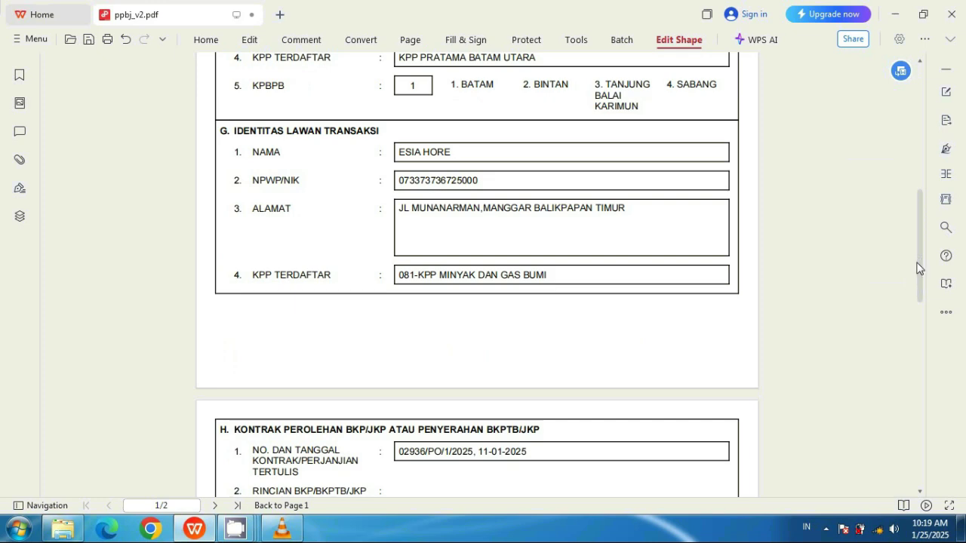
left_click_drag(918, 267, 919, 420)
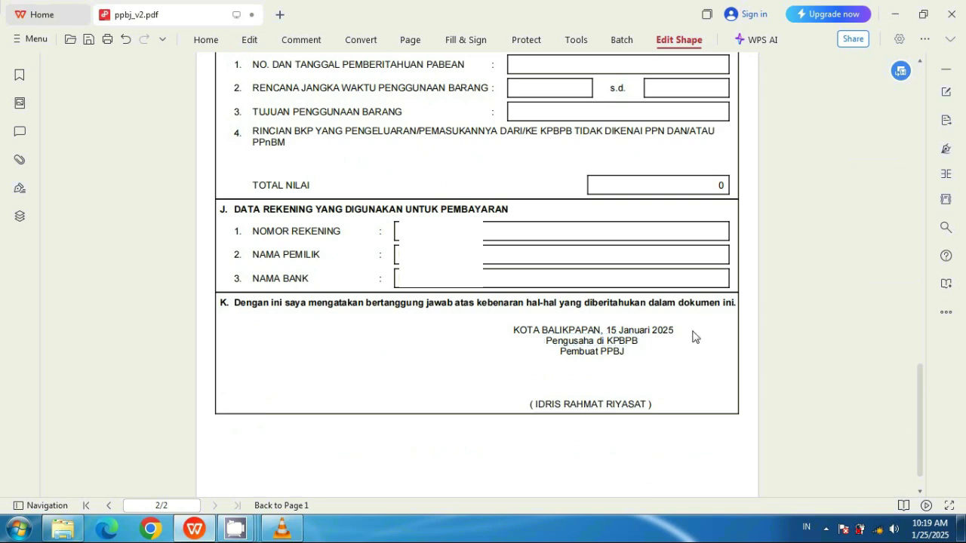
left_click_drag(589, 298, 707, 356)
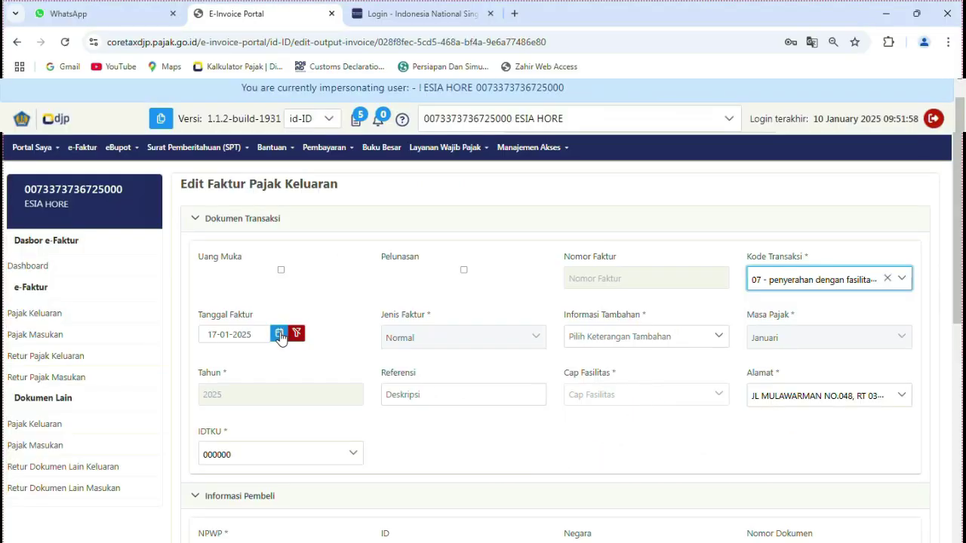
Set invoice date 10-01-2025 and Informasi Tambahan 18 - Kawasan Bebas PP nomor 41 Tahun 2021
left_click(279, 334)
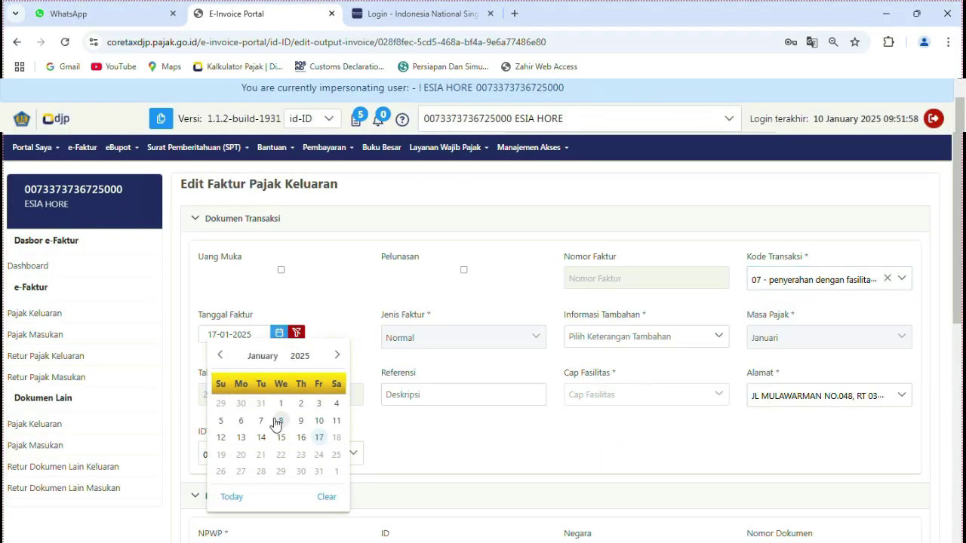
left_click(319, 421)
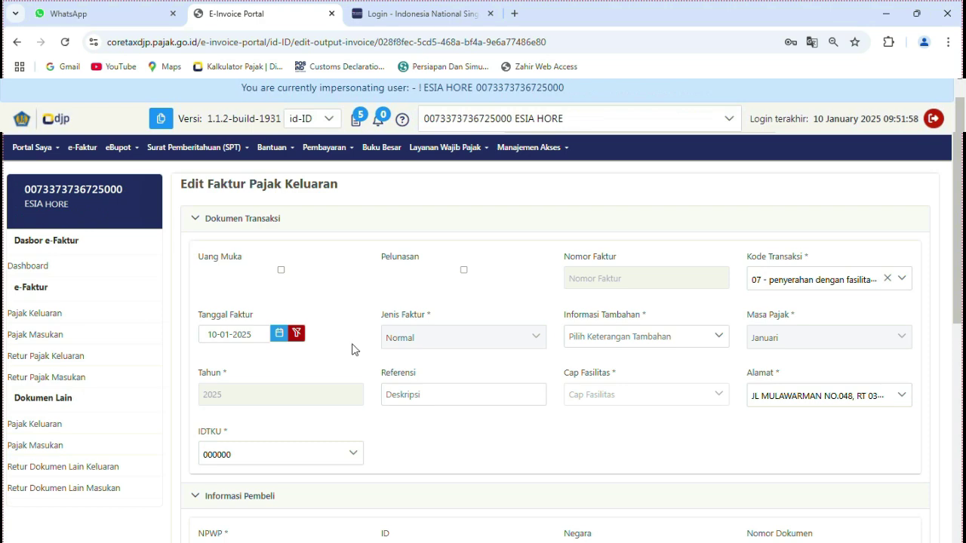
left_click(662, 337)
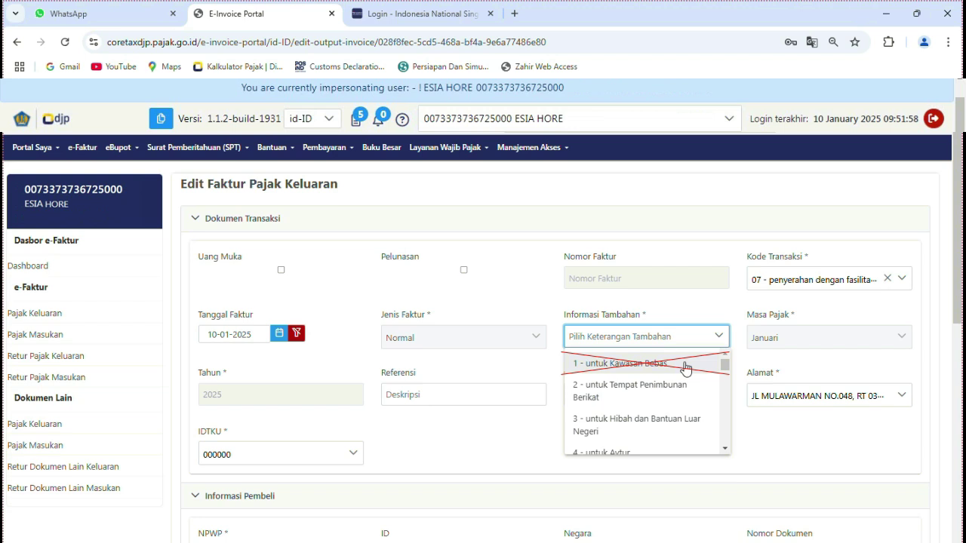
scroll(685, 368, "down", 10)
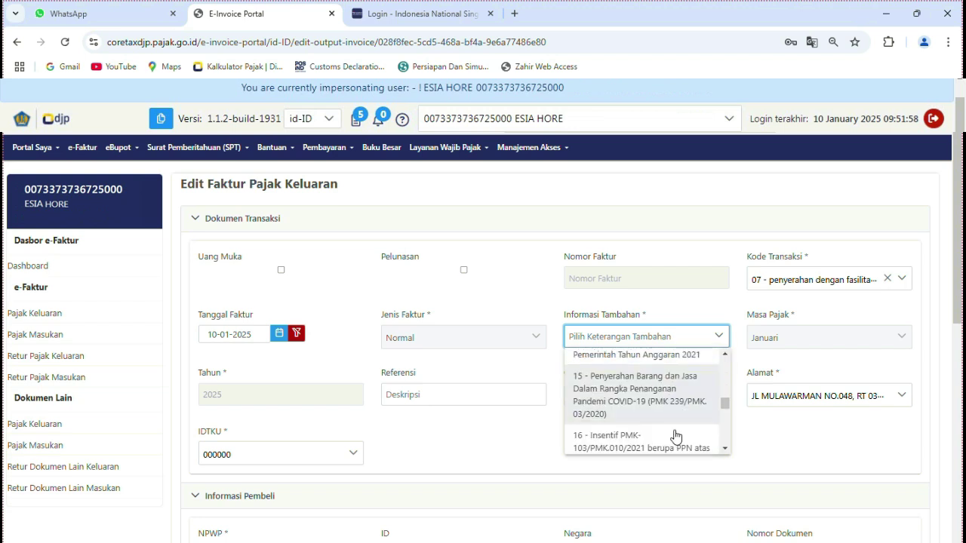
scroll(676, 437, "down", 1)
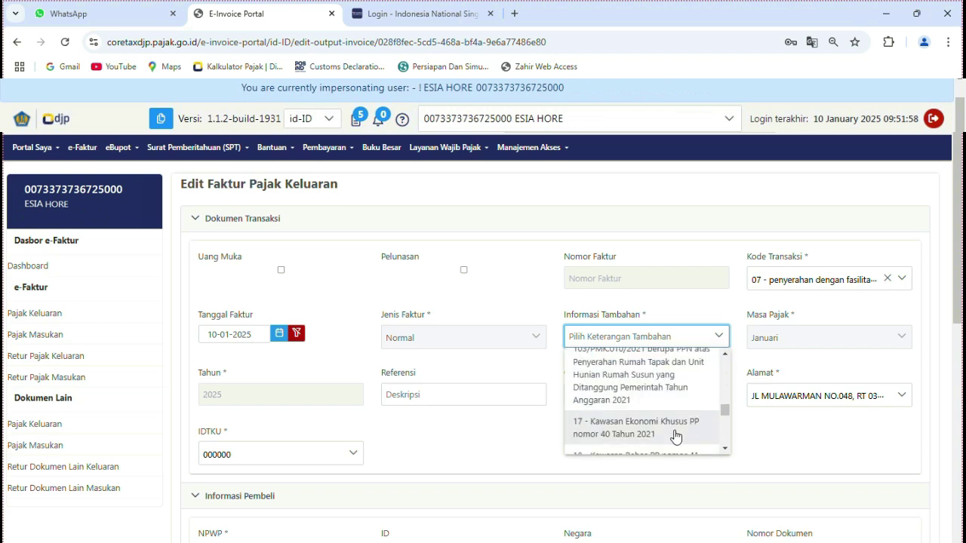
scroll(675, 437, "down", 1)
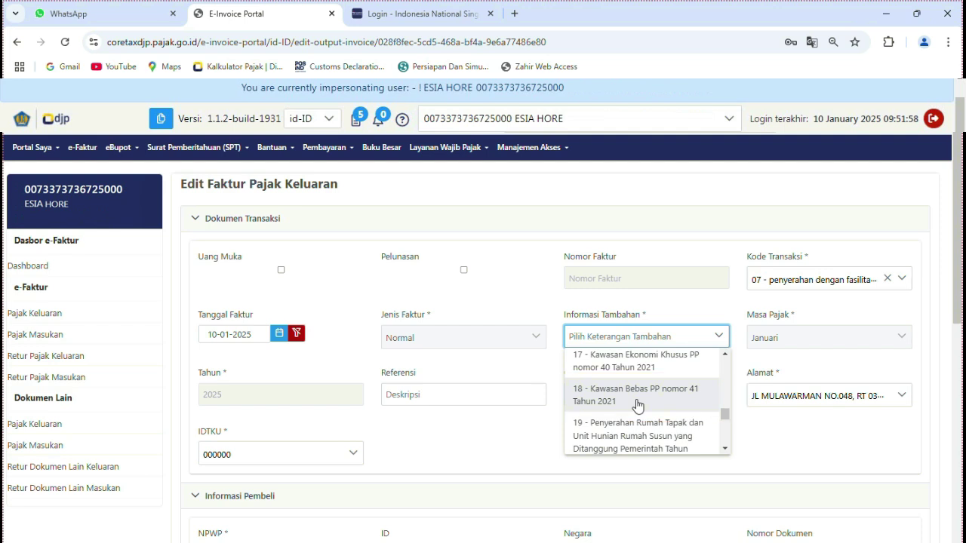
left_click(638, 400)
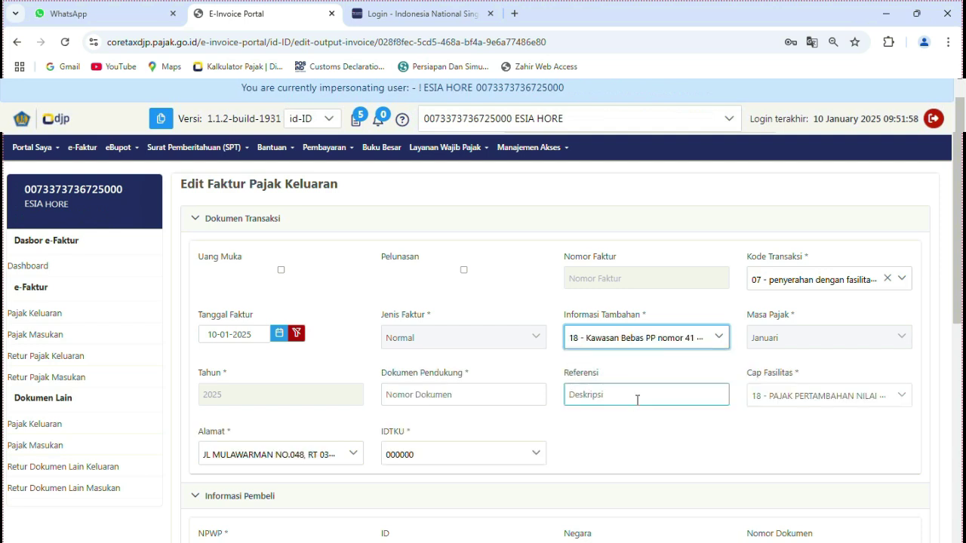
left_click(481, 396)
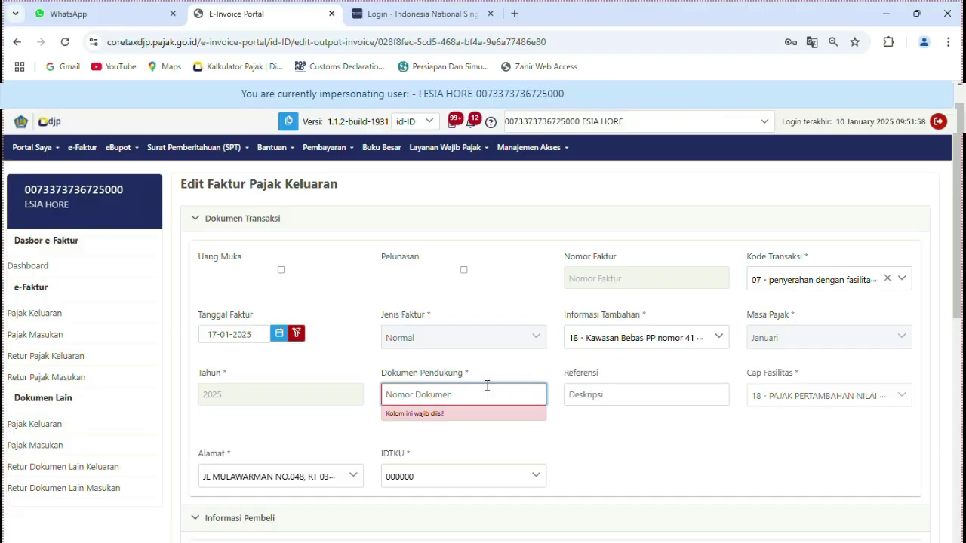
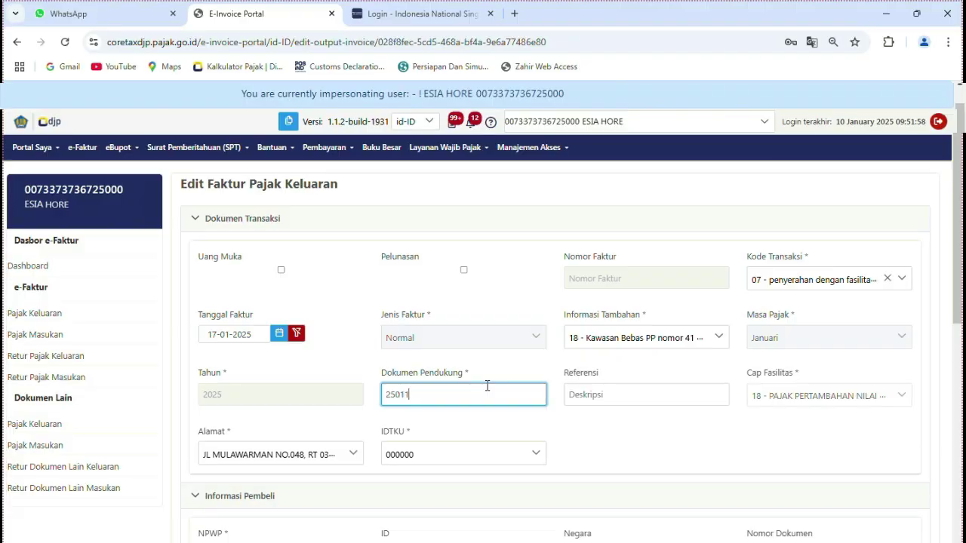
left_click(592, 398)
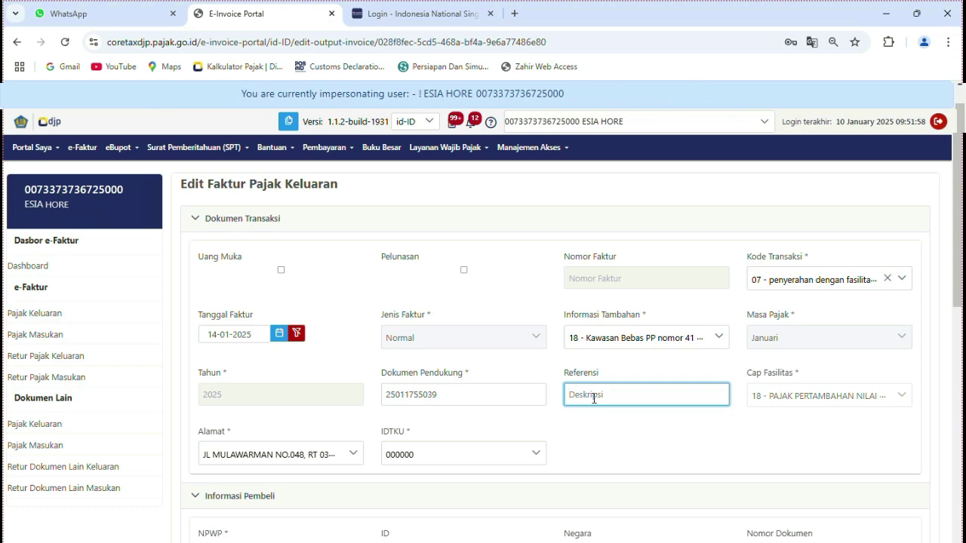
type("Invoice#")
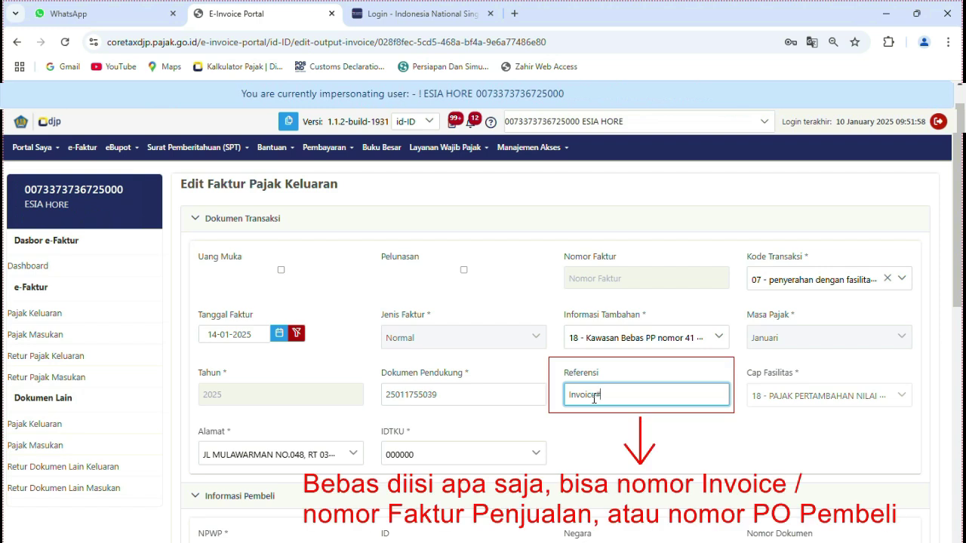
type("INV-SUP/25-0010")
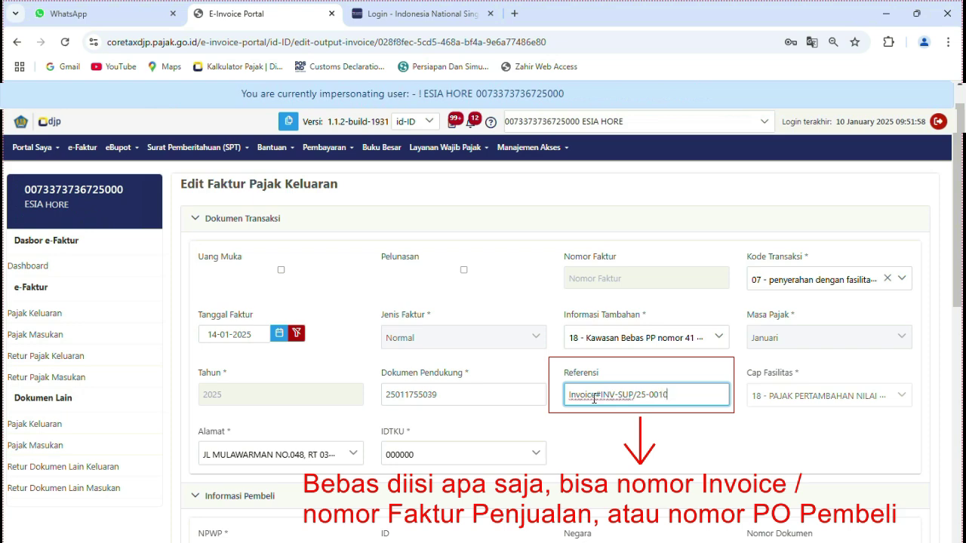
left_click(686, 434)
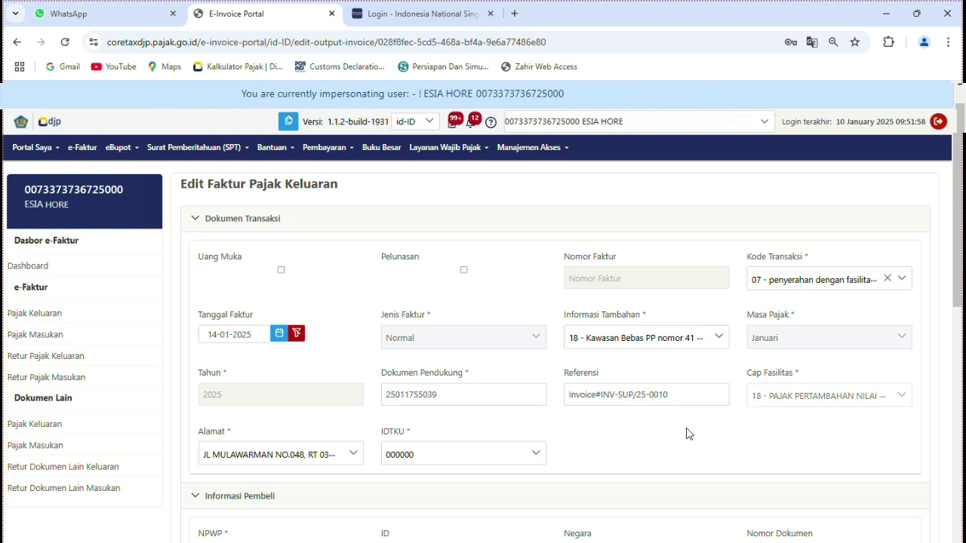
scroll(689, 434, "down", 4)
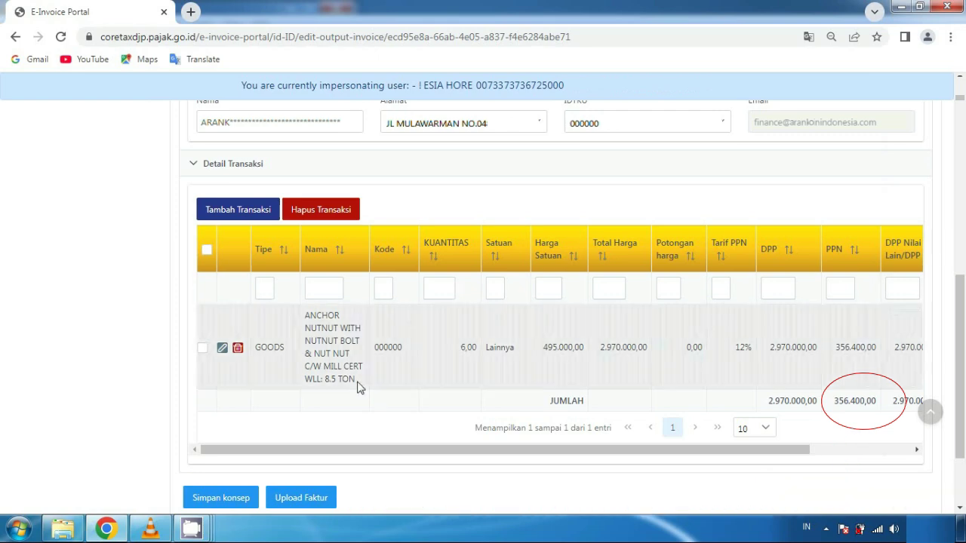
Open the anchor nut-bolt goods line (6 units, DPP 2.970.000) for editing
left_click(222, 348)
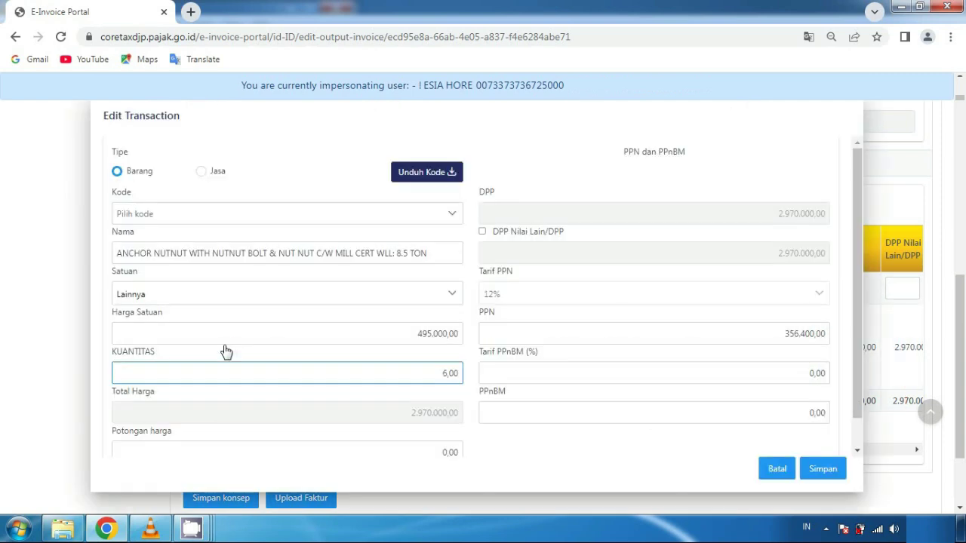
Enable DPP Nilai Lain/DPP on the goods line and check its value against the unit price
left_click(483, 235)
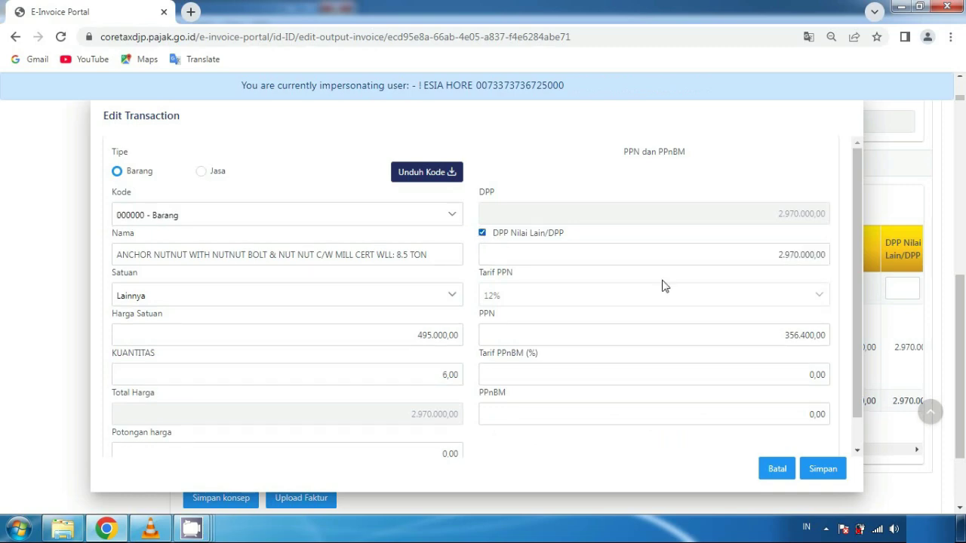
left_click(712, 256)
left_click(287, 343)
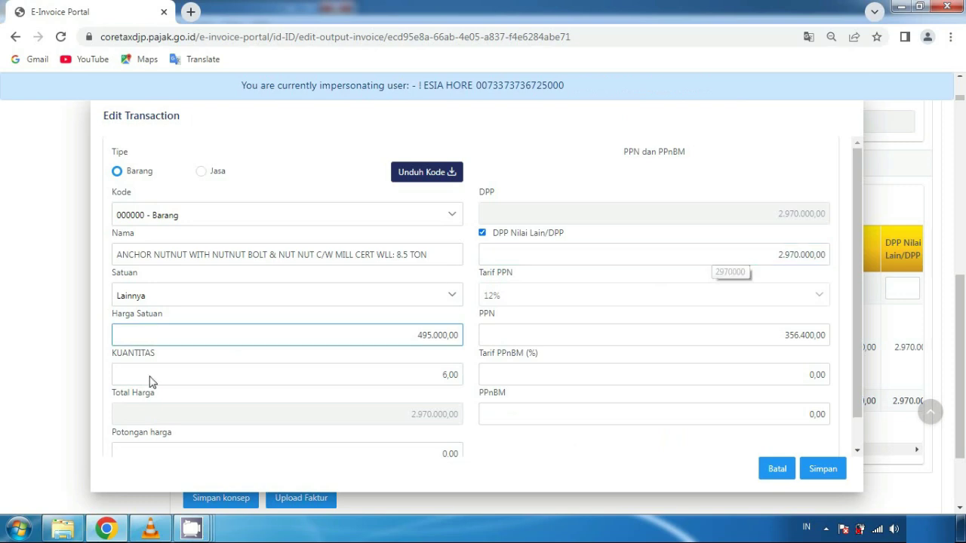
left_click(15, 531)
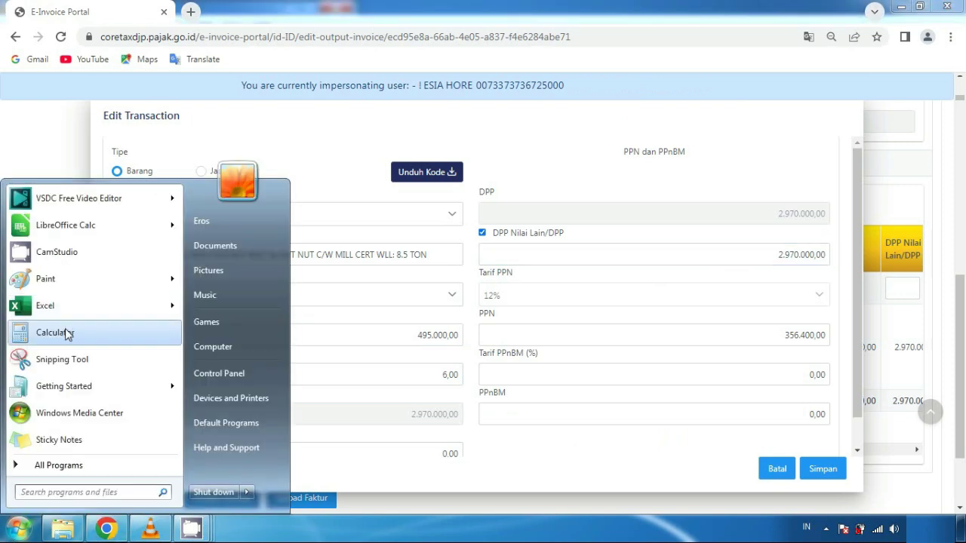
Launch Calculator and enter the total price 2970000
left_click(67, 334)
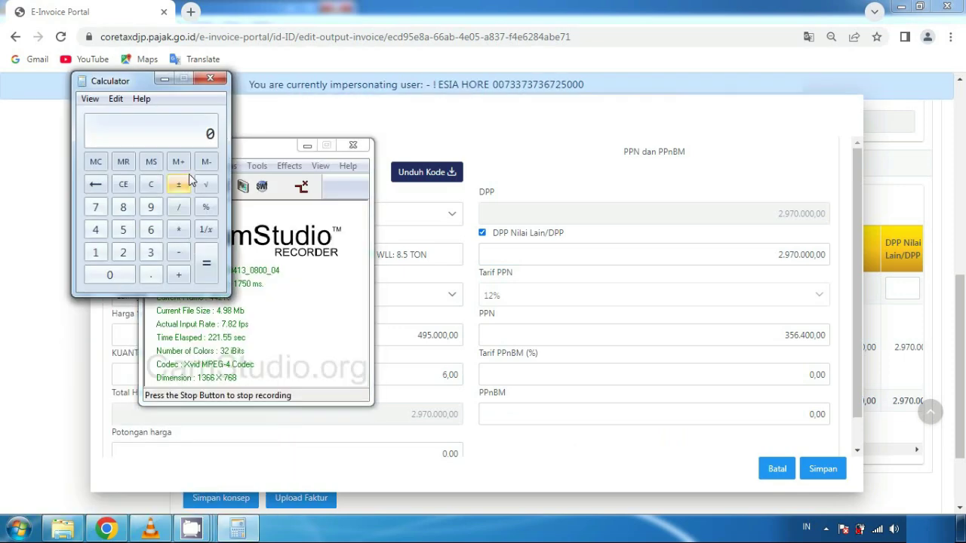
left_click(125, 252)
left_click(151, 208)
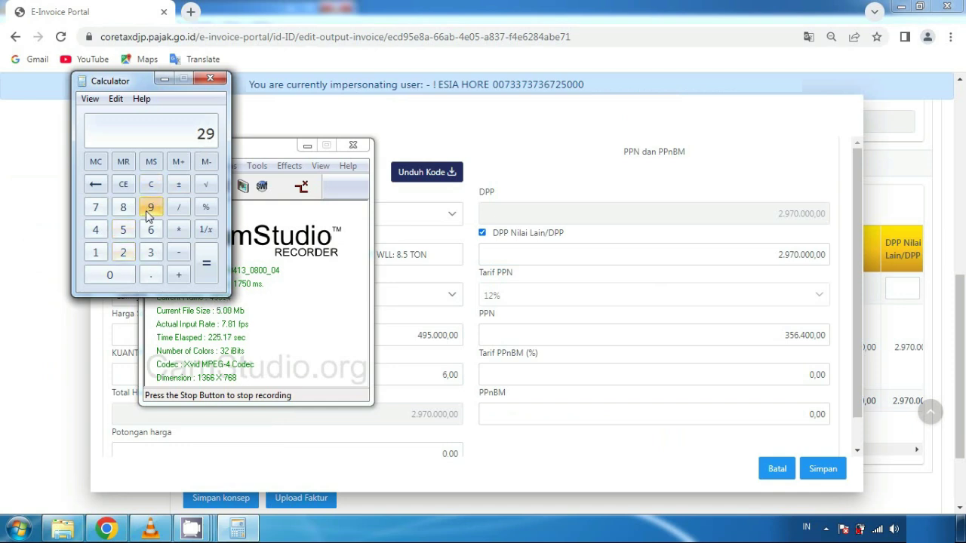
left_click(97, 215)
left_click(100, 276)
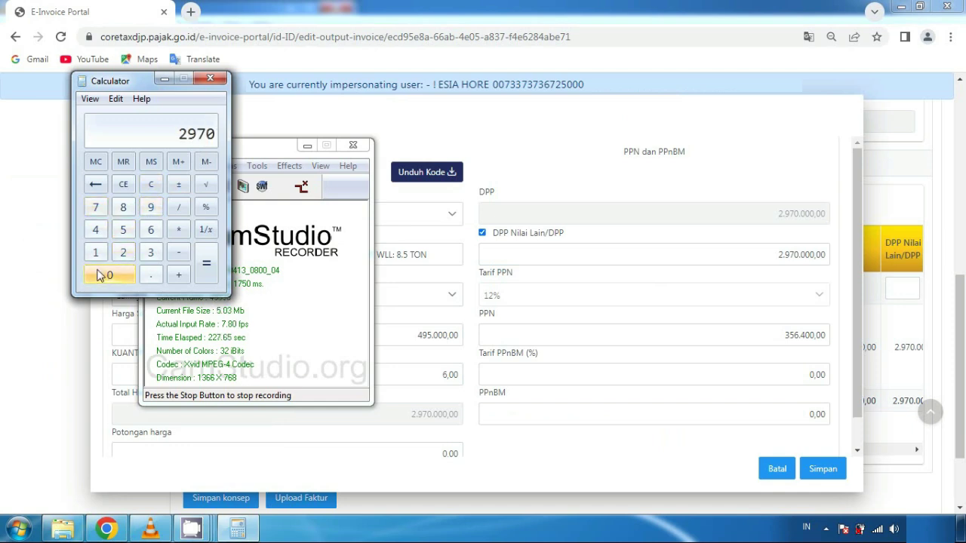
left_click(99, 276)
left_click(100, 276)
left_click(100, 276)
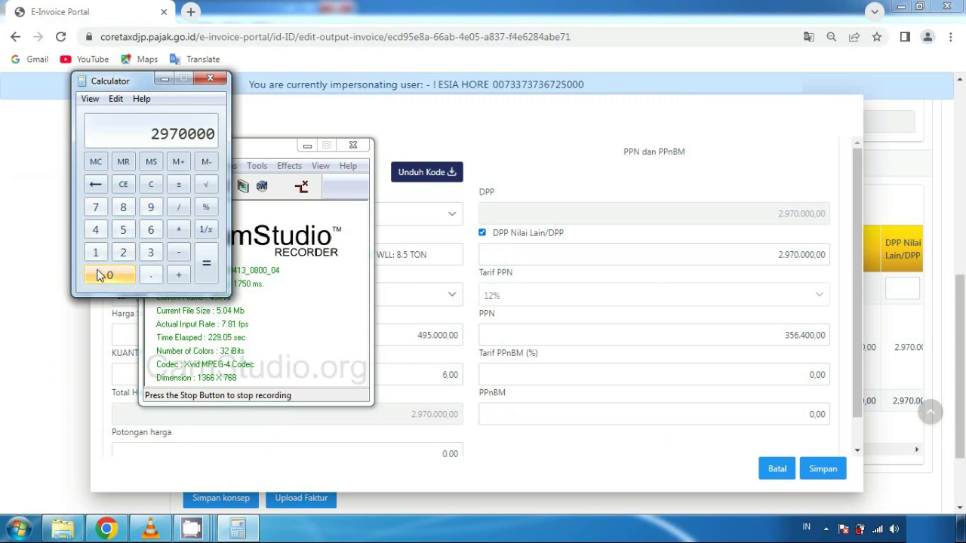
Multiply by 11 and divide by 12 to get 2722500
left_click(180, 232)
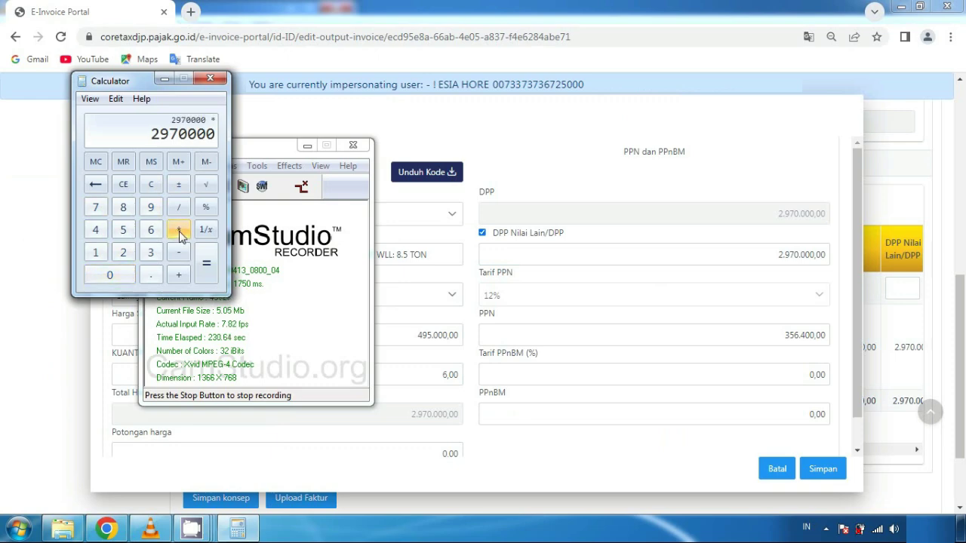
left_click(94, 254)
left_click(94, 254)
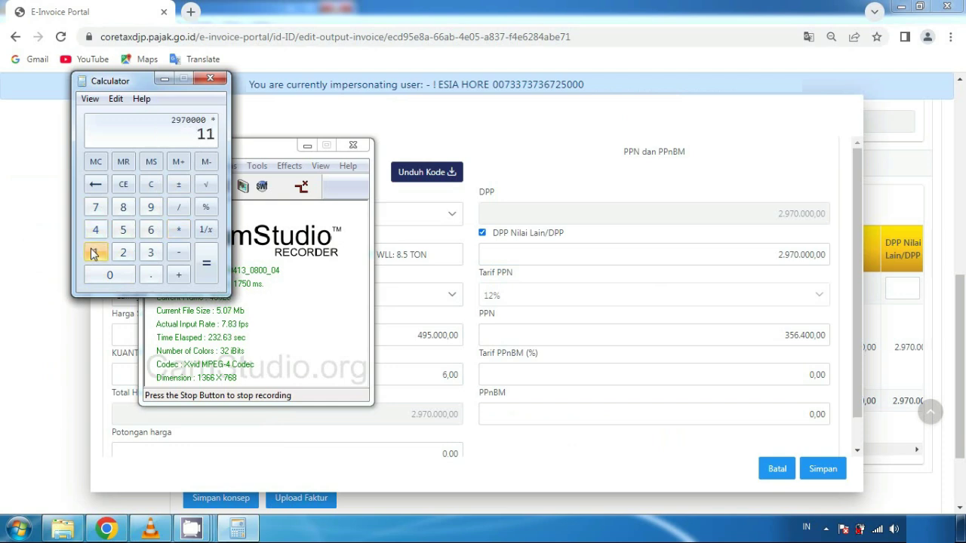
left_click(177, 212)
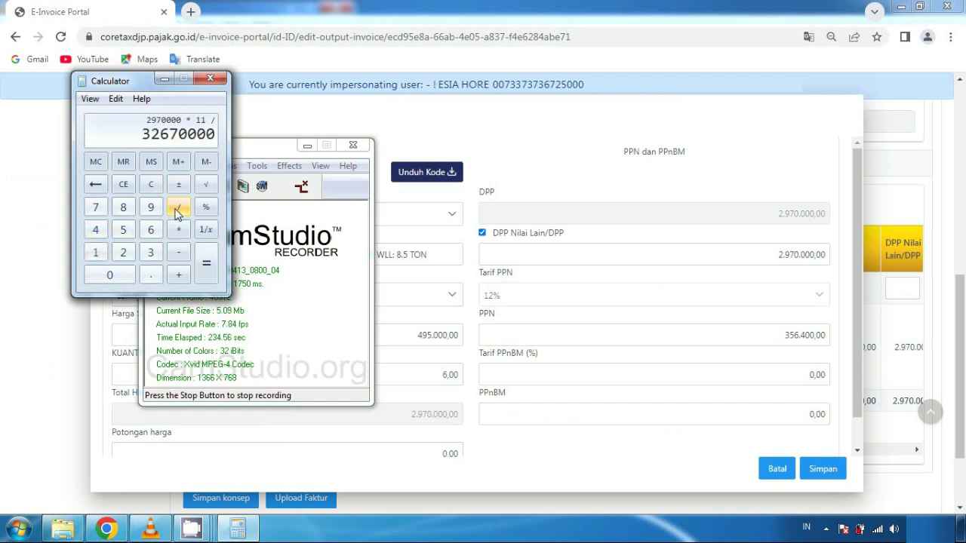
left_click(98, 254)
left_click(123, 253)
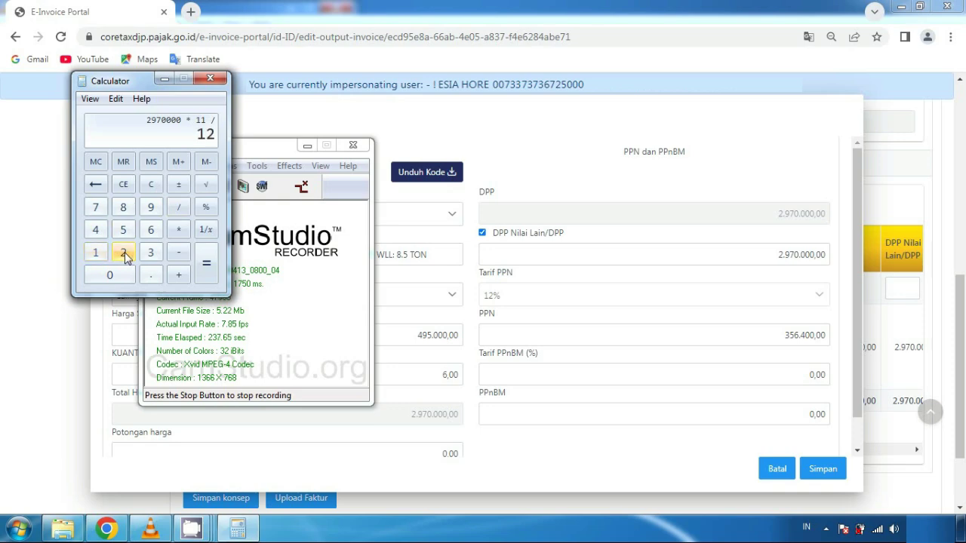
left_click(206, 260)
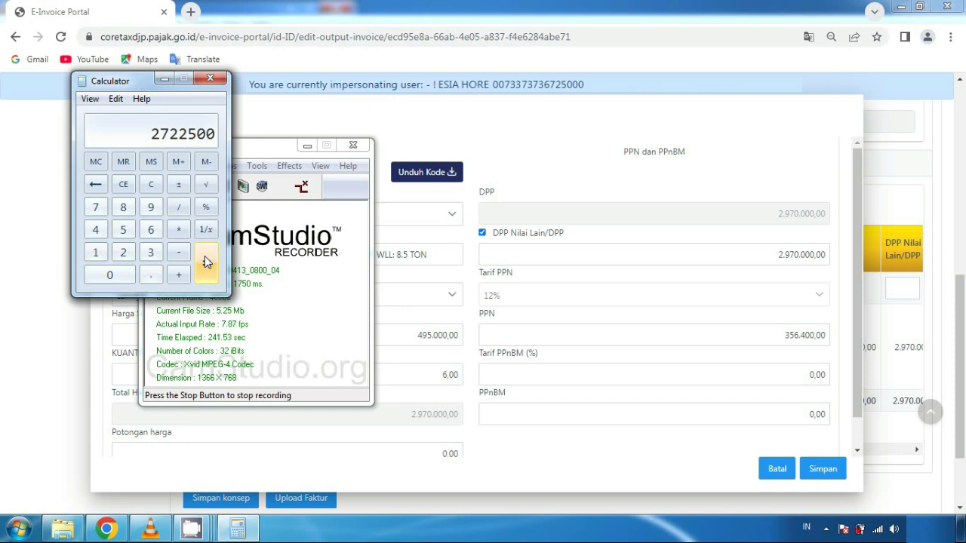
Replace the item's DPP Nilai Lain with 2.722.500 so PPN recalculates to 326.700,00
left_click(737, 257)
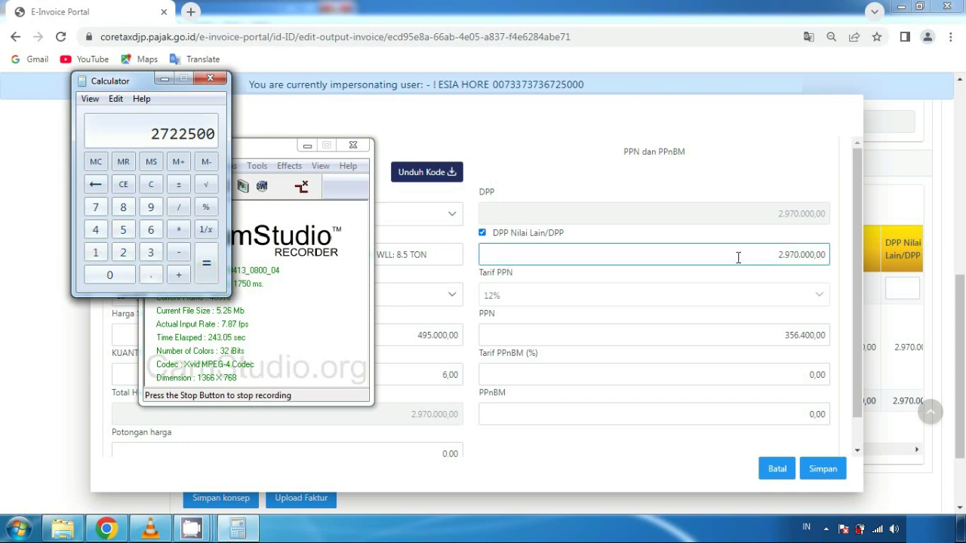
double_click(830, 256)
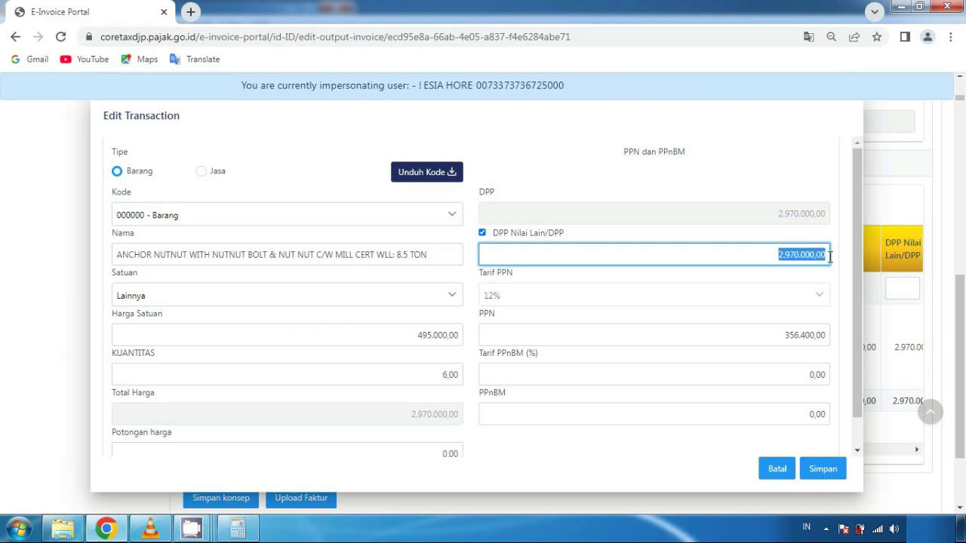
key("BackSpace")
type("2.722.5")
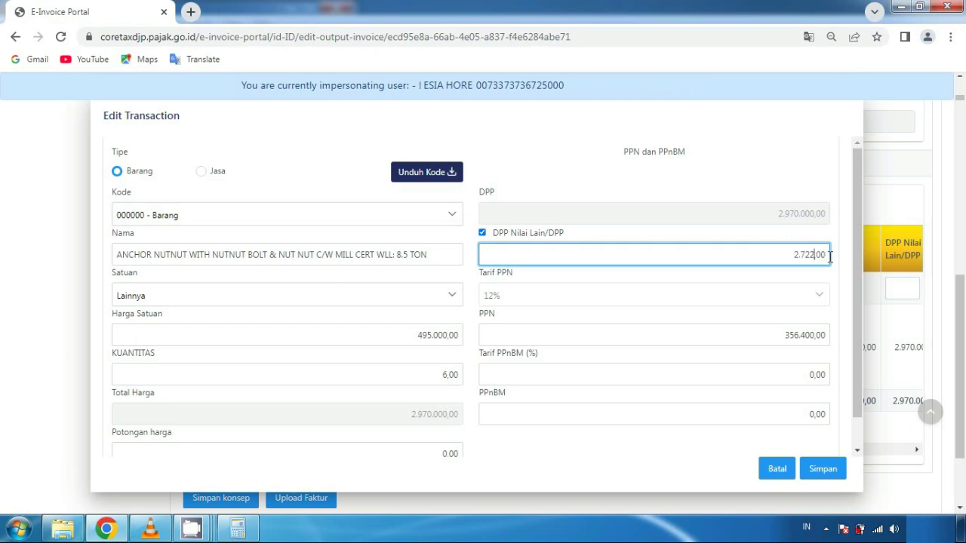
type("00")
key("Tab")
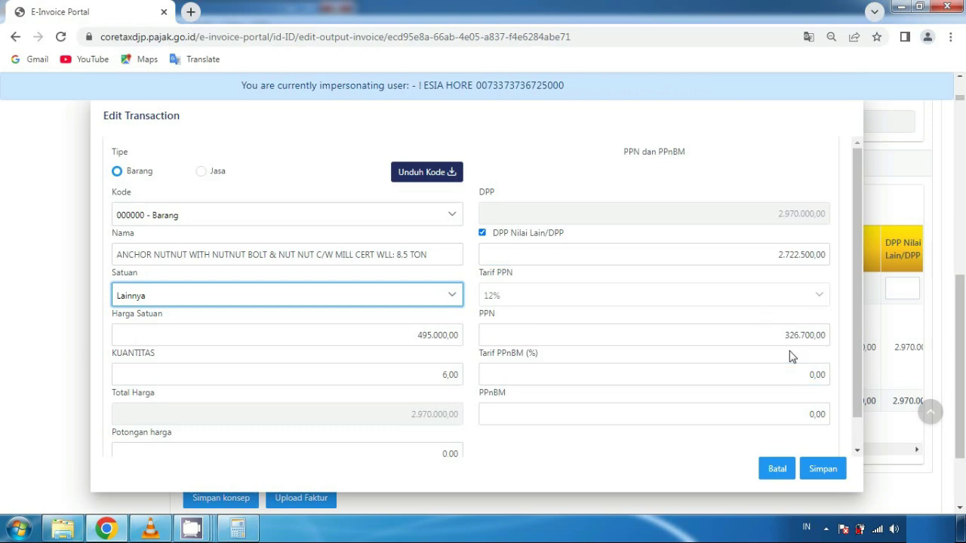
Save the transaction line and the invoice draft, then begin the upload
left_click(822, 471)
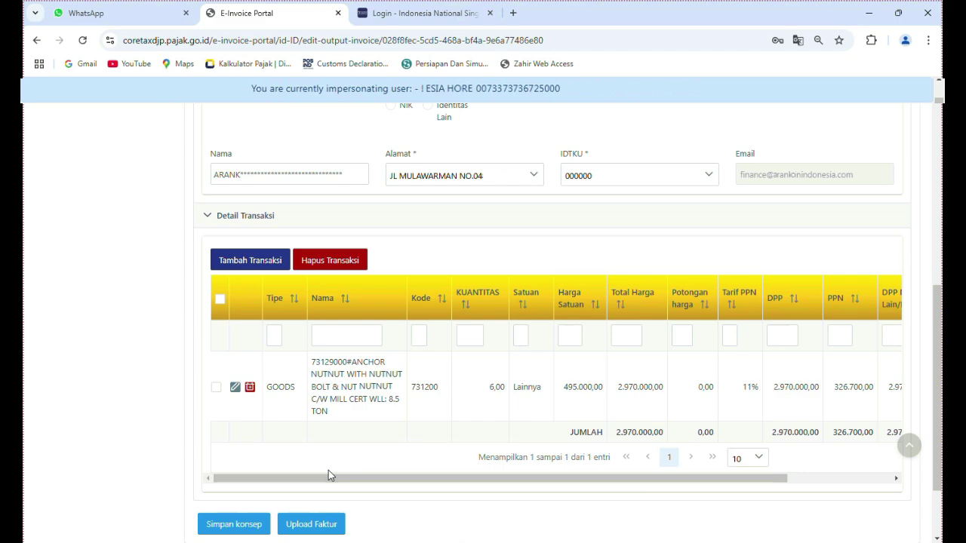
left_click(233, 525)
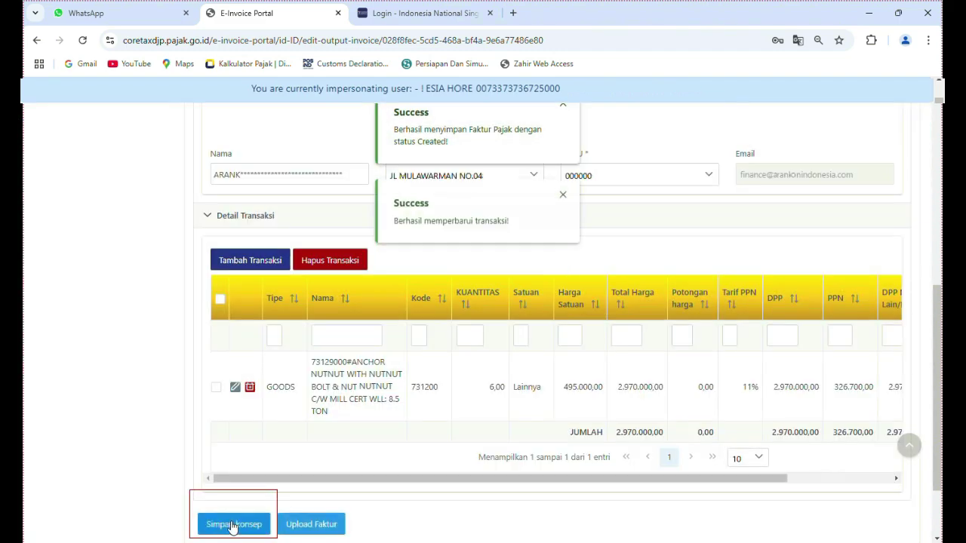
left_click(318, 526)
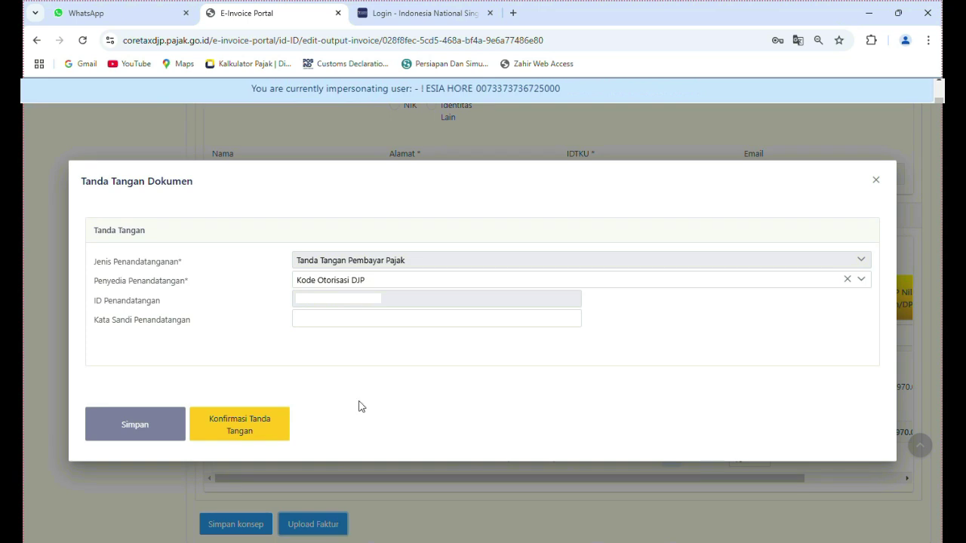
Sign the invoice with the signer's password and confirm the document signature to upload it
left_click(332, 320)
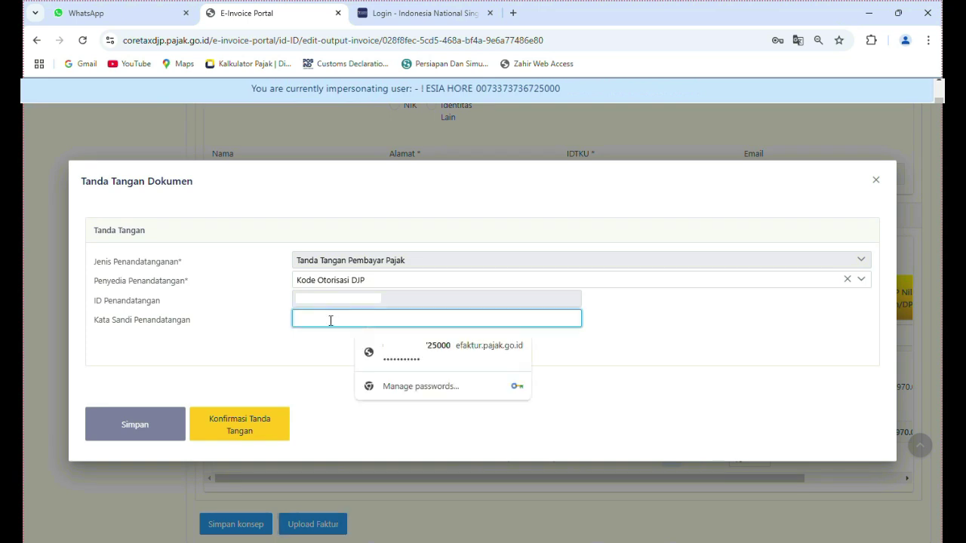
type("*")
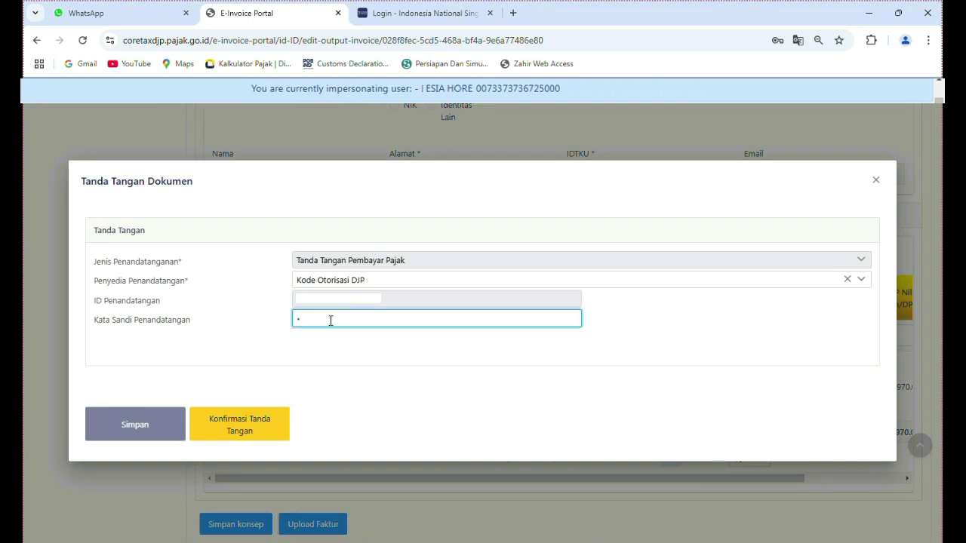
type("*********")
left_click(286, 348)
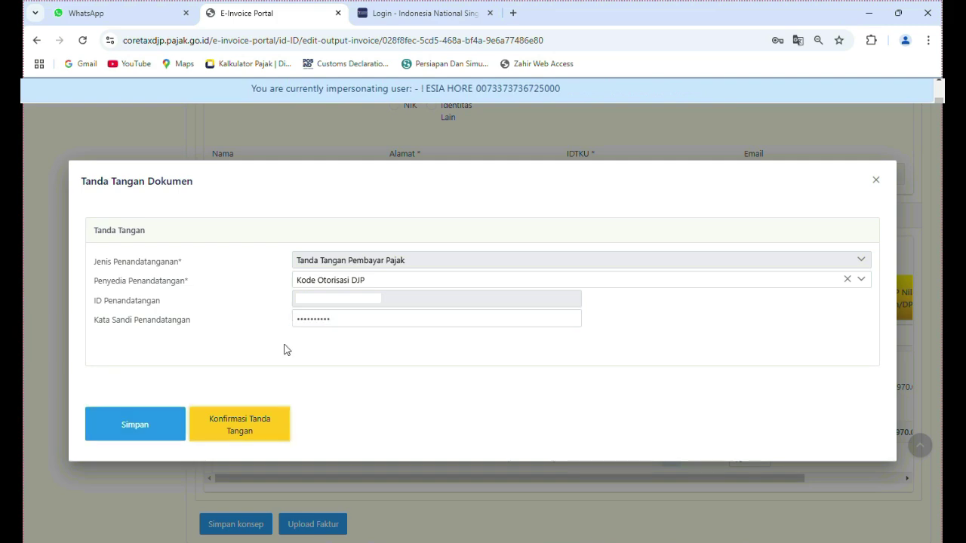
left_click(121, 421)
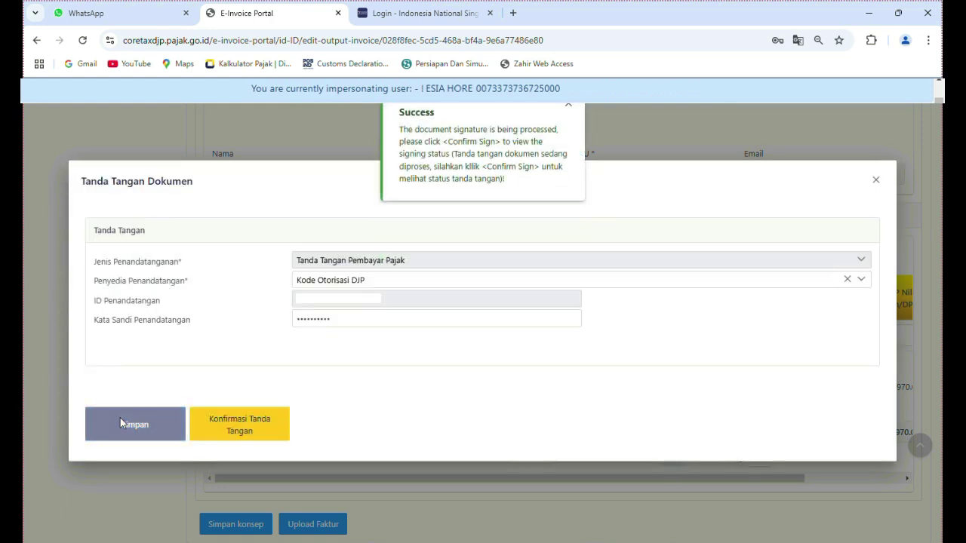
left_click(246, 427)
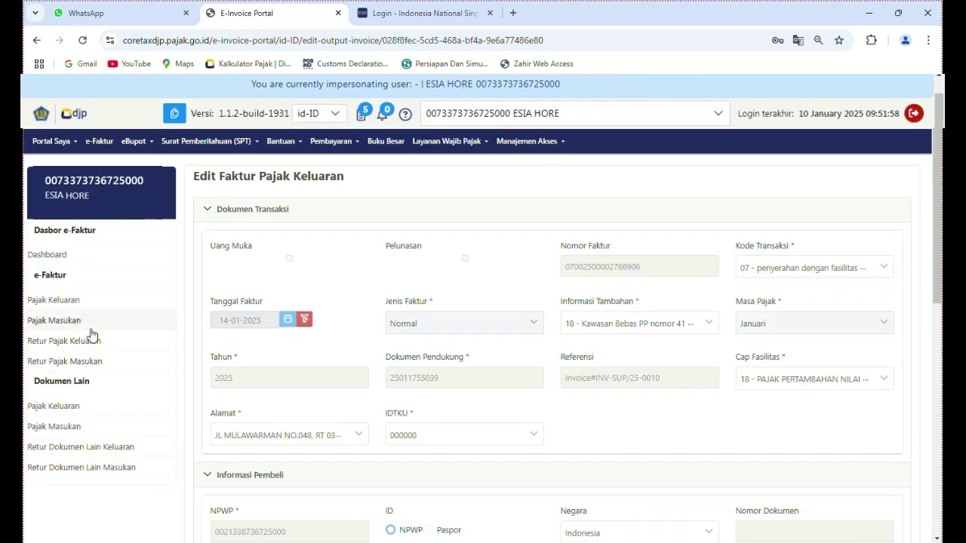
Open the Pajak Keluaran list and tick the new 14-01-2025 Kawasan Bebas invoice at the top
left_click(64, 306)
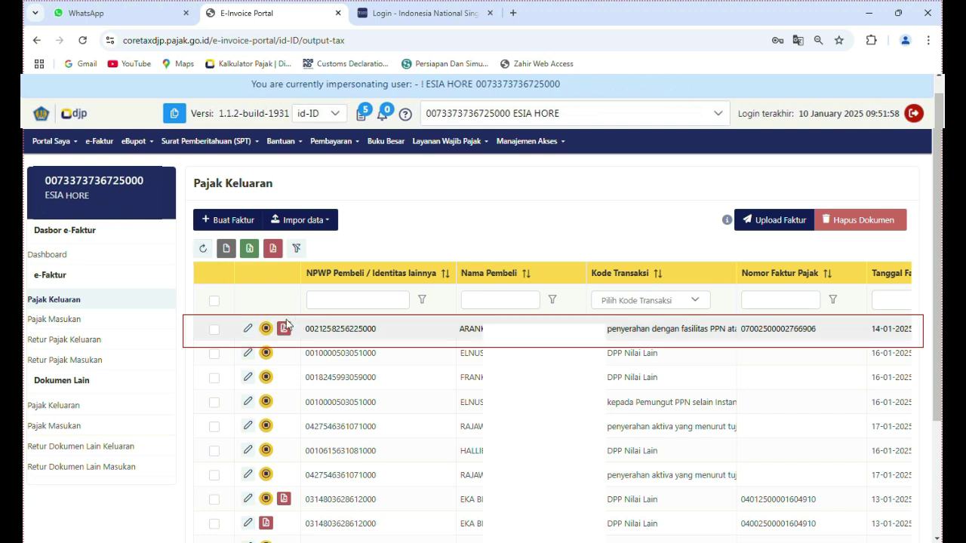
left_click(215, 330)
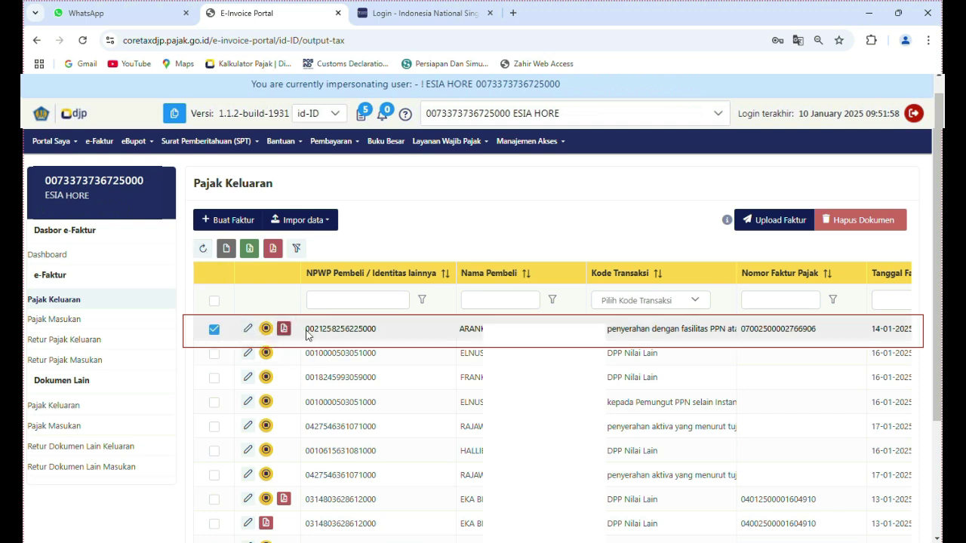